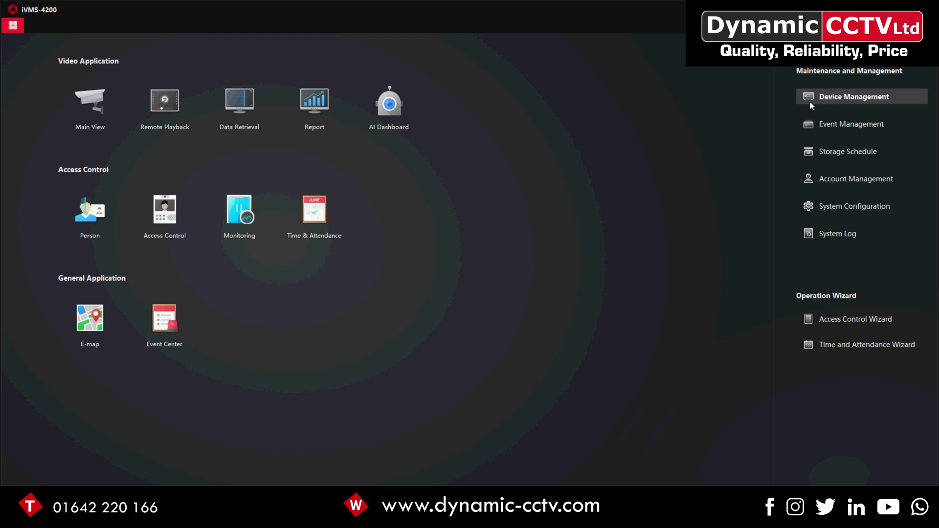
Step: Activate both online devices, 192.0.0.64 and 192.0.0.65, with a new confirmed admin password
{"action": "left_click", "coordinate": [835, 100]}
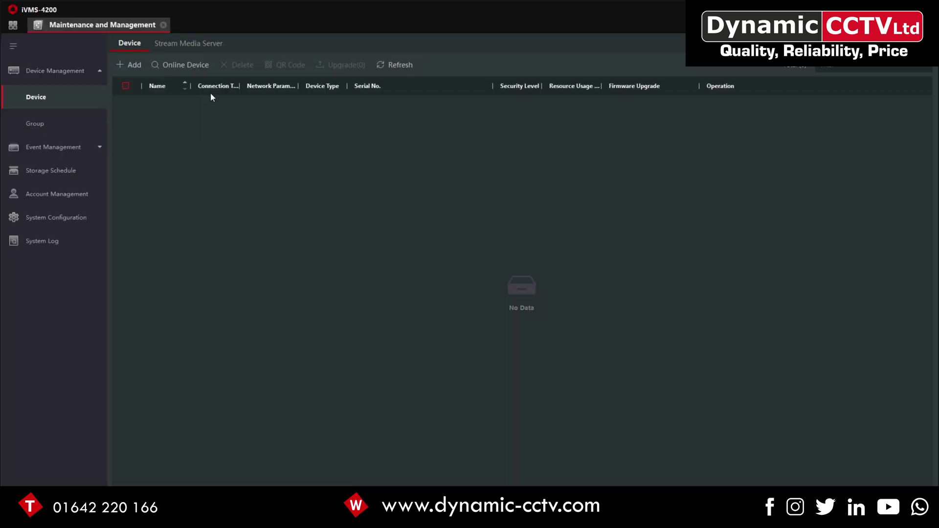
{"action": "left_click", "coordinate": [176, 66]}
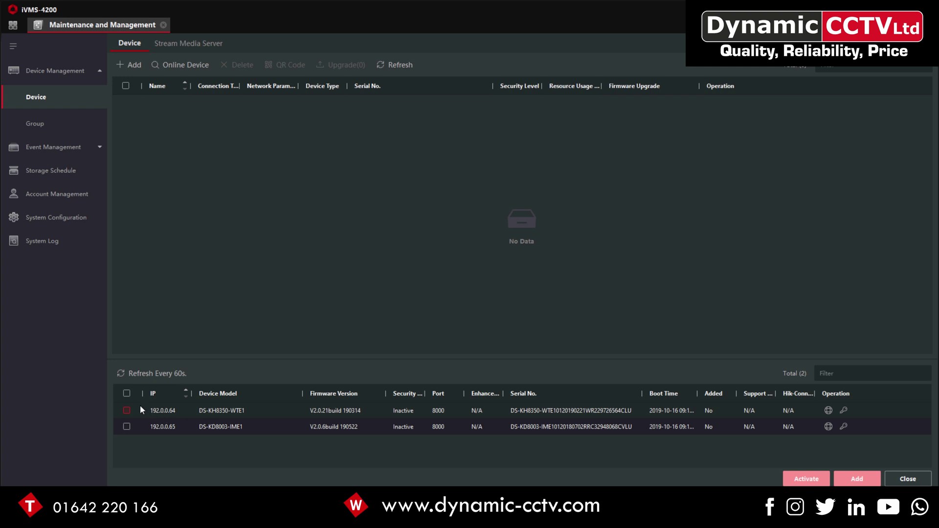
{"action": "left_click", "coordinate": [127, 394]}
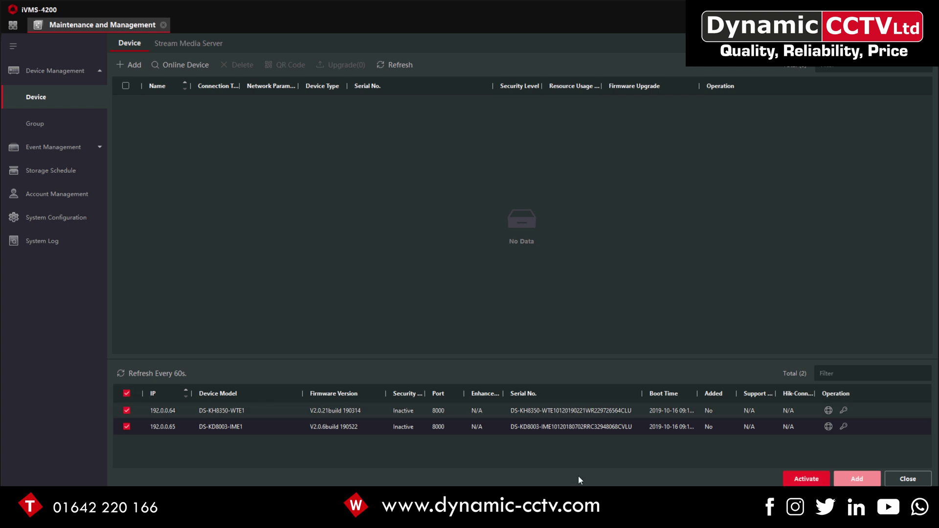
{"action": "left_click", "coordinate": [806, 479]}
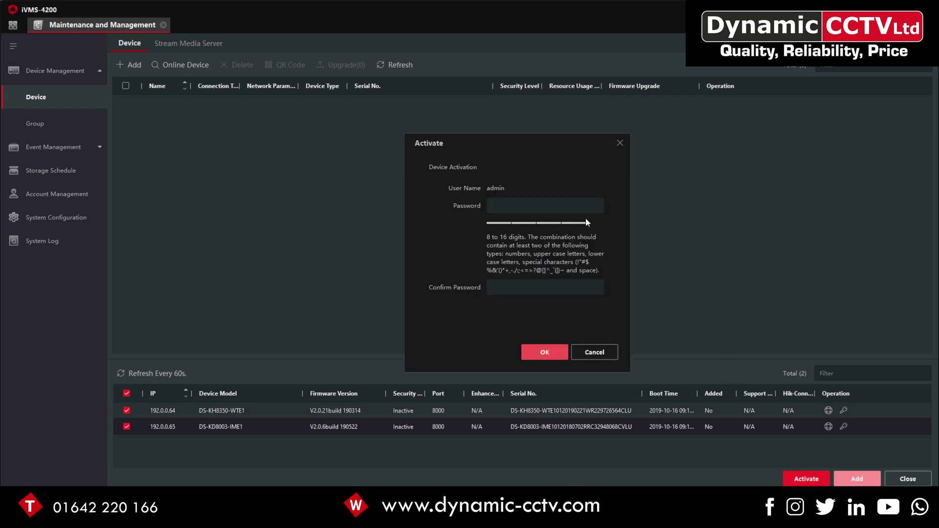
{"action": "left_click", "coordinate": [572, 206]}
{"action": "type", "text": "********"}
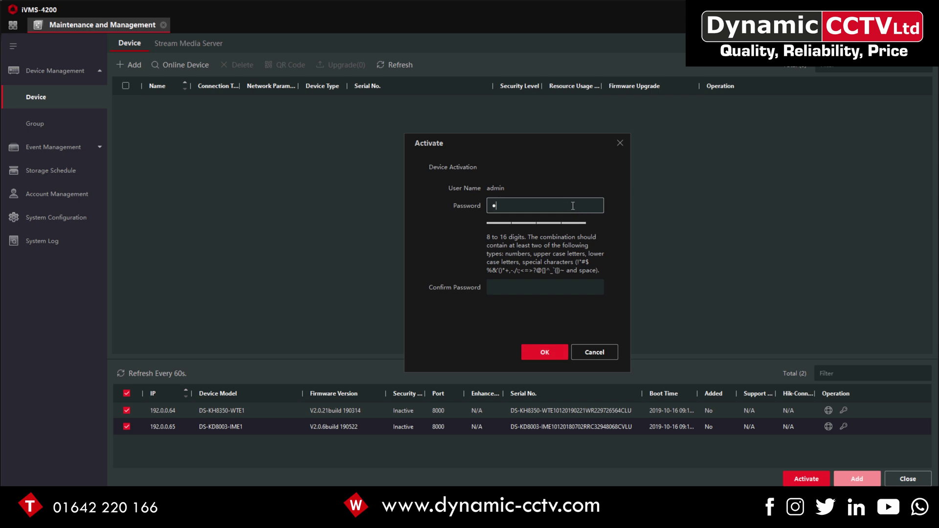
{"action": "type", "text": "*"}
{"action": "key", "text": "Tab"}
{"action": "type", "text": "*********"}
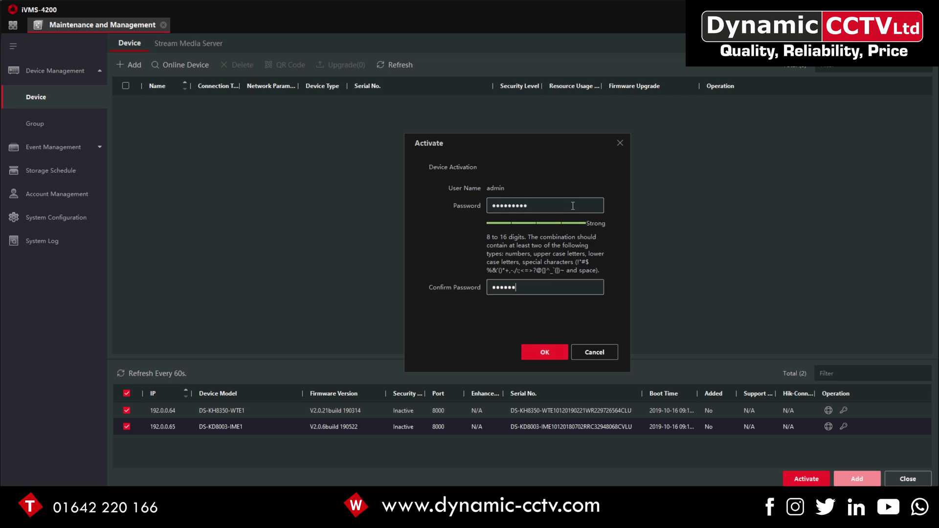
{"action": "left_click", "coordinate": [547, 351]}
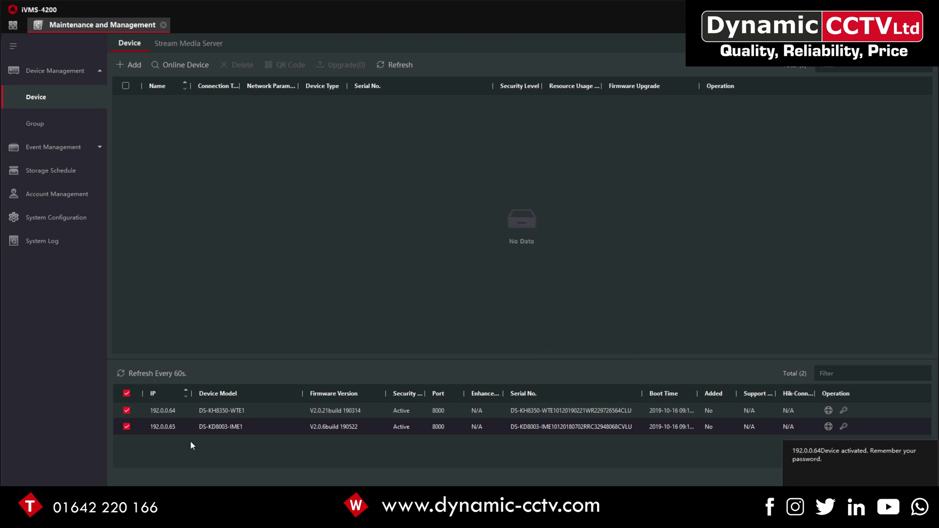
{"action": "left_click", "coordinate": [127, 393]}
Step: Change device 192.0.0.64 to IP 192.168.200.40, gateway 192.168.200.254, authorised with the device password
{"action": "left_click", "coordinate": [127, 411]}
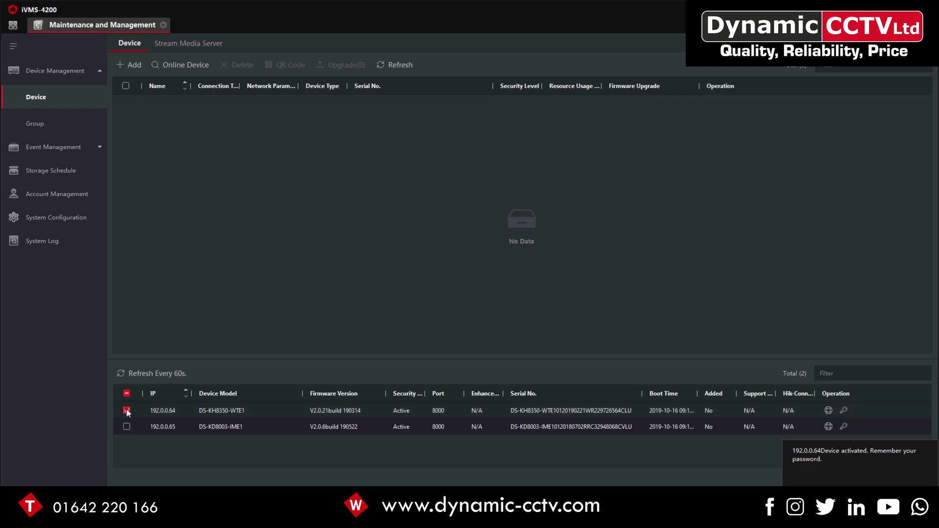
{"action": "left_click", "coordinate": [828, 411]}
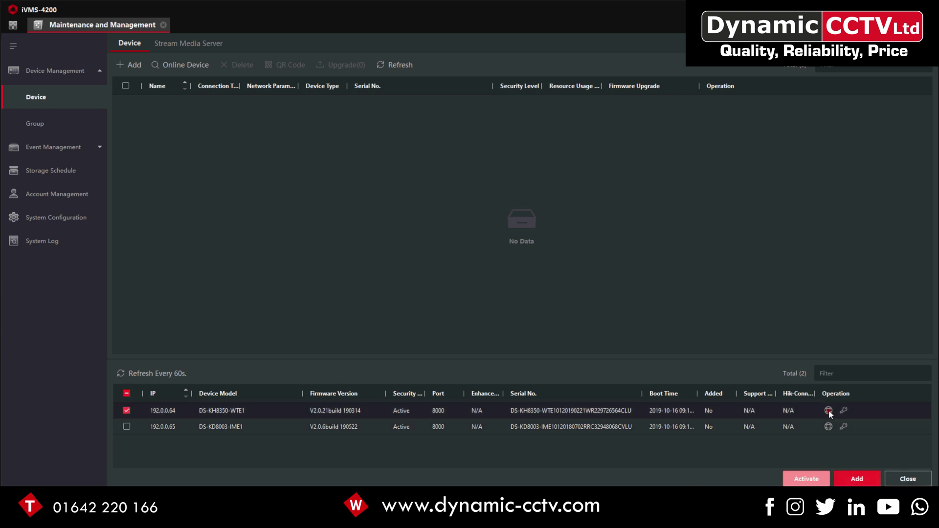
{"action": "left_click_drag", "start_coordinate": [768, 205], "coordinate": [731, 204]}
{"action": "type", "text": "192.1"}
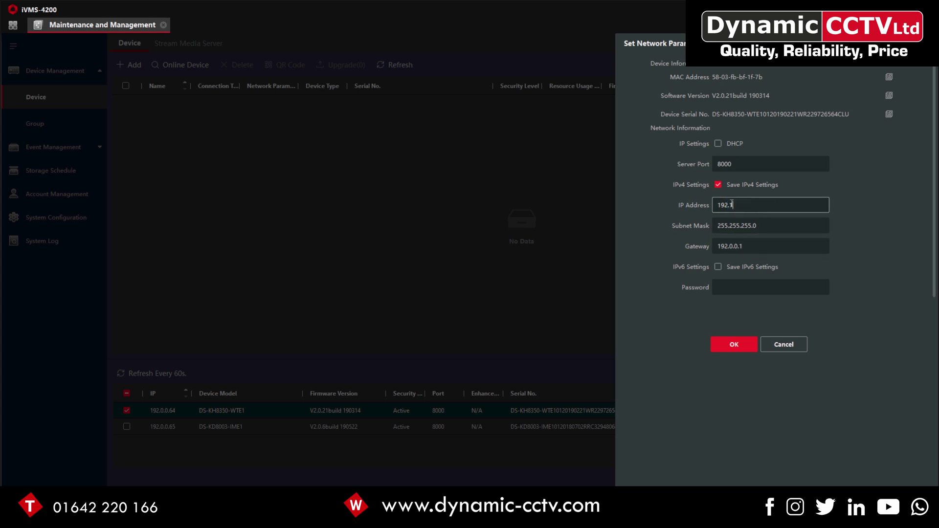
{"action": "type", "text": "68.200.40"}
{"action": "key", "text": "Tab"}
{"action": "key", "text": "Tab"}
{"action": "key", "text": "Tab"}
{"action": "left_click", "coordinate": [747, 248]}
{"action": "key", "text": "BackSpace"}
{"action": "key", "text": "BackSpace"}
{"action": "key", "text": "BackSpace"}
{"action": "key", "text": "BackSpace"}
{"action": "key", "text": "BackSpace"}
{"action": "type", "text": "168"}
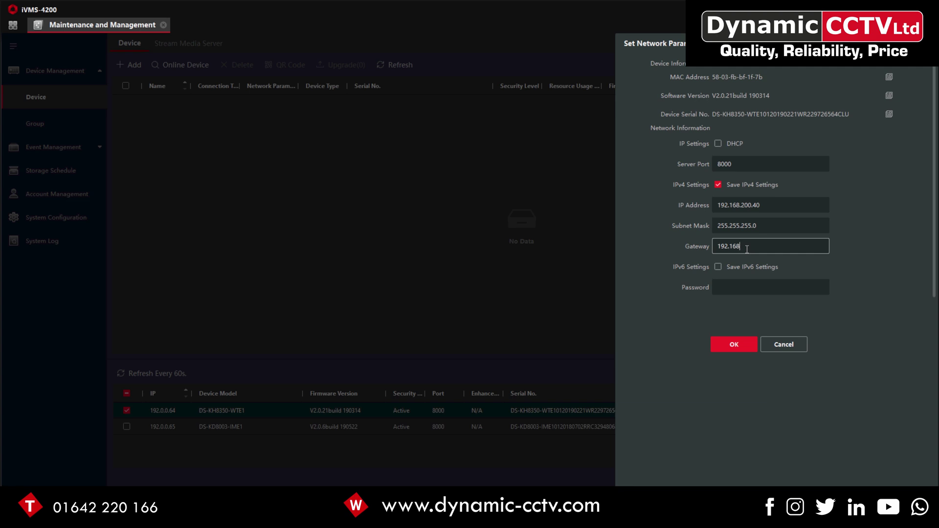
{"action": "type", "text": ".200.254"}
{"action": "left_click", "coordinate": [733, 286]}
{"action": "type", "text": "a"}
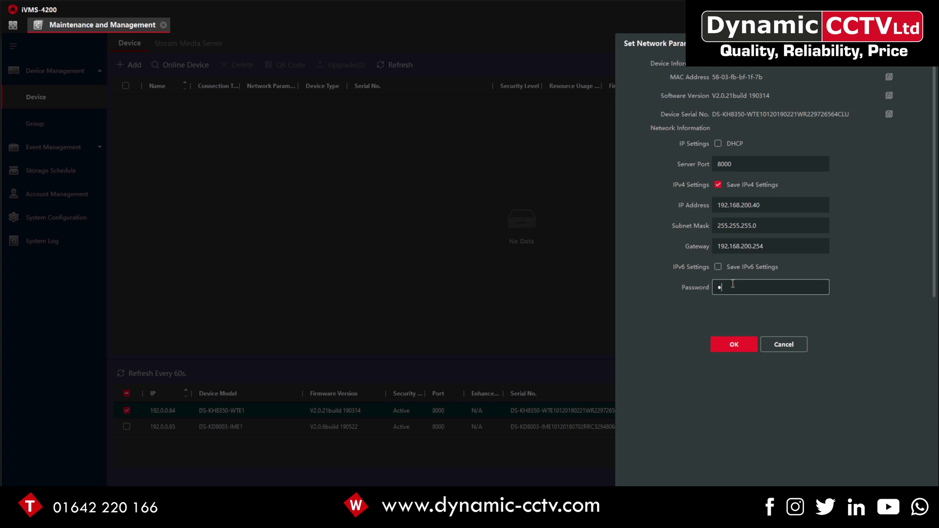
{"action": "type", "text": "aaaaaaaa"}
{"action": "left_click", "coordinate": [730, 343]}
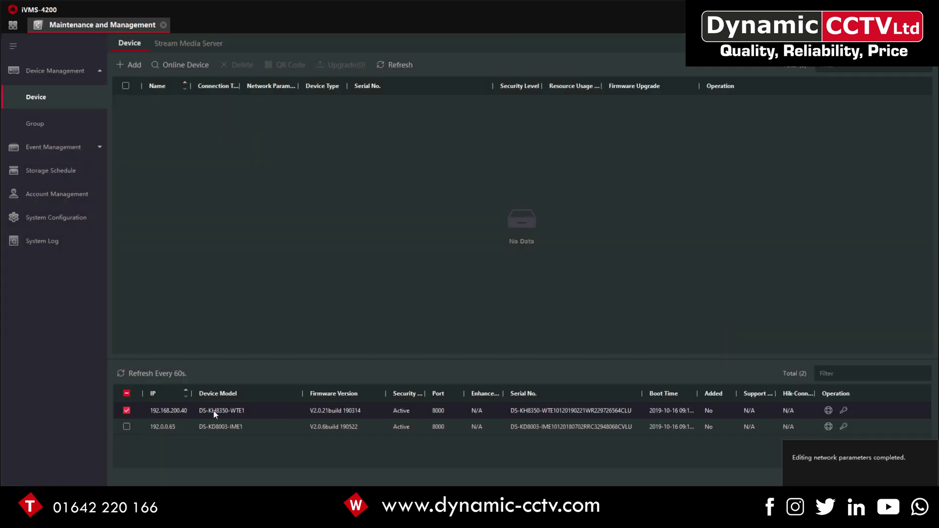
Step: Change device 192.0.0.65 to IP 192.168.200.41, gateway 192.168.200.254, authorised with the device password
{"action": "left_click", "coordinate": [126, 425]}
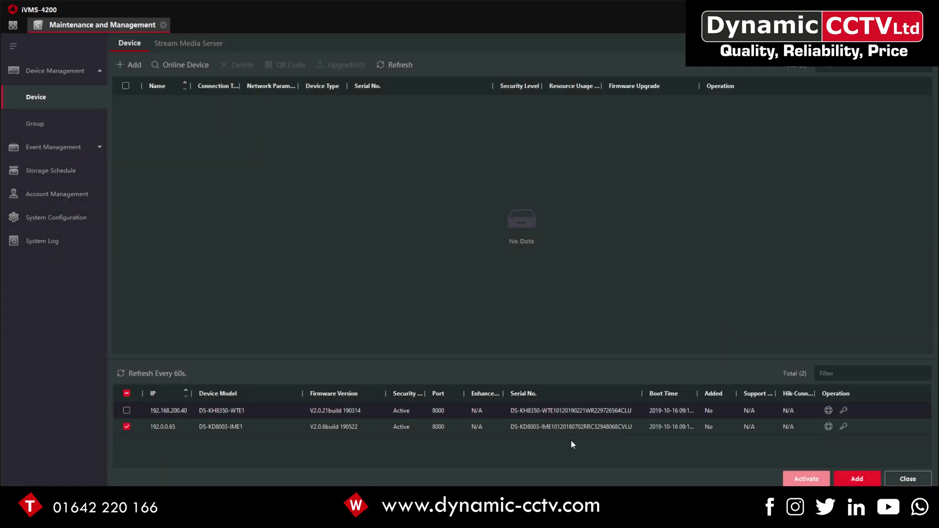
{"action": "left_click", "coordinate": [828, 427]}
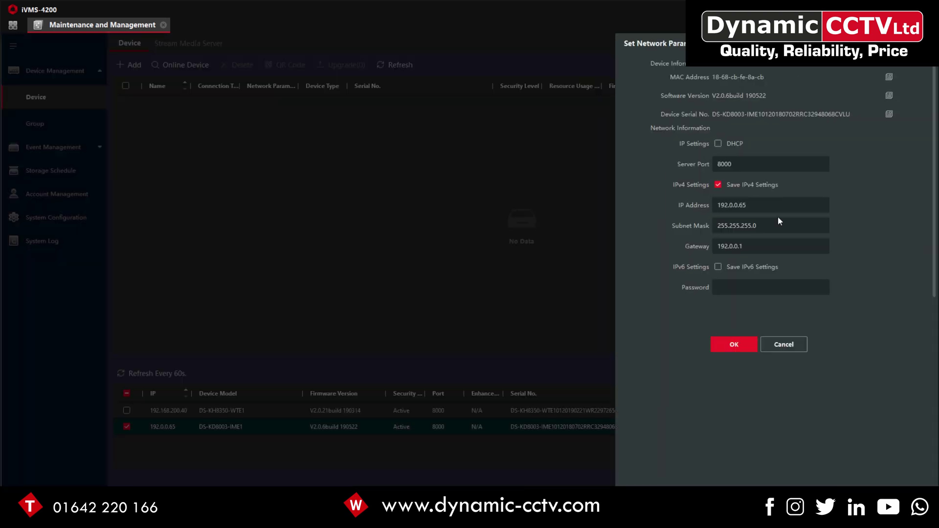
{"action": "left_click", "coordinate": [761, 205]}
{"action": "left_click_drag", "start_coordinate": [761, 205], "coordinate": [726, 208]}
{"action": "type", "text": "192.168.200.41"}
{"action": "left_click", "coordinate": [760, 246]}
{"action": "left_click_drag", "start_coordinate": [760, 246], "coordinate": [729, 246]}
{"action": "key", "text": "BackSpace"}
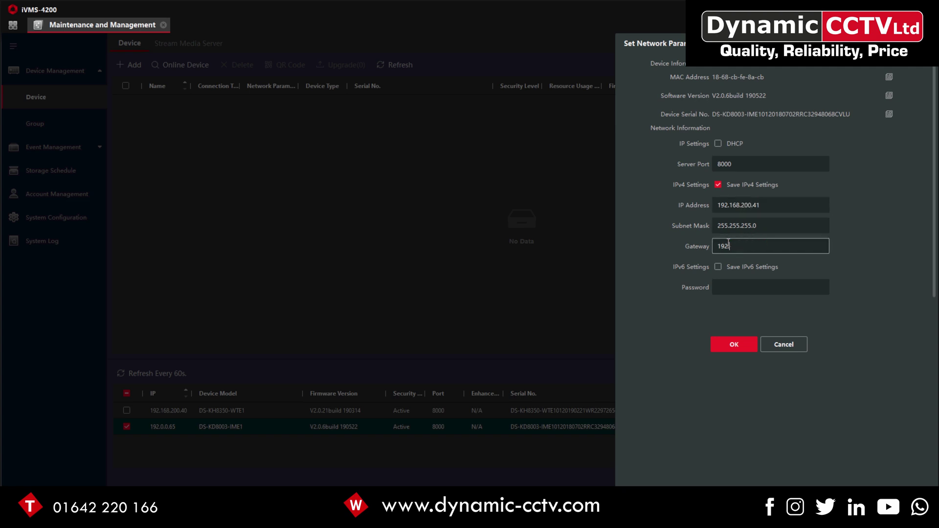
{"action": "type", "text": ".168.200.254"}
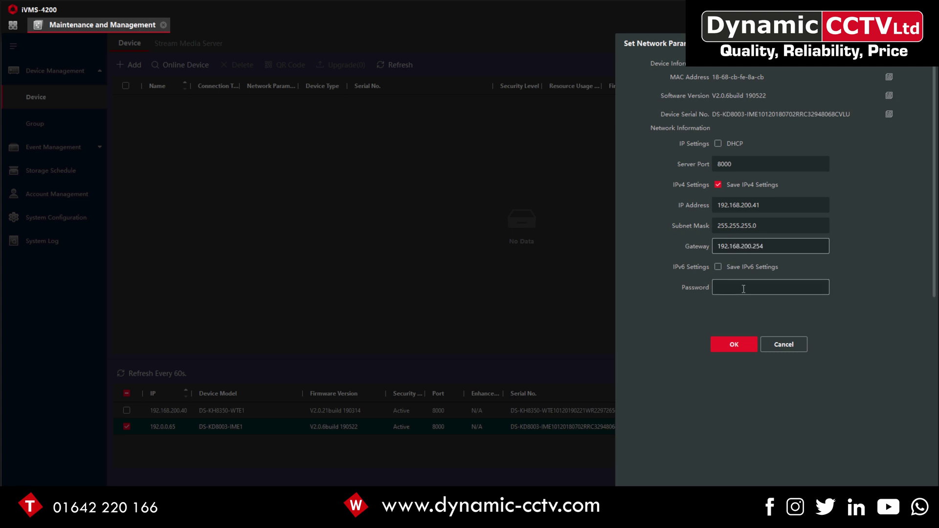
{"action": "left_click", "coordinate": [741, 286]}
{"action": "type", "text": "••••••••"}
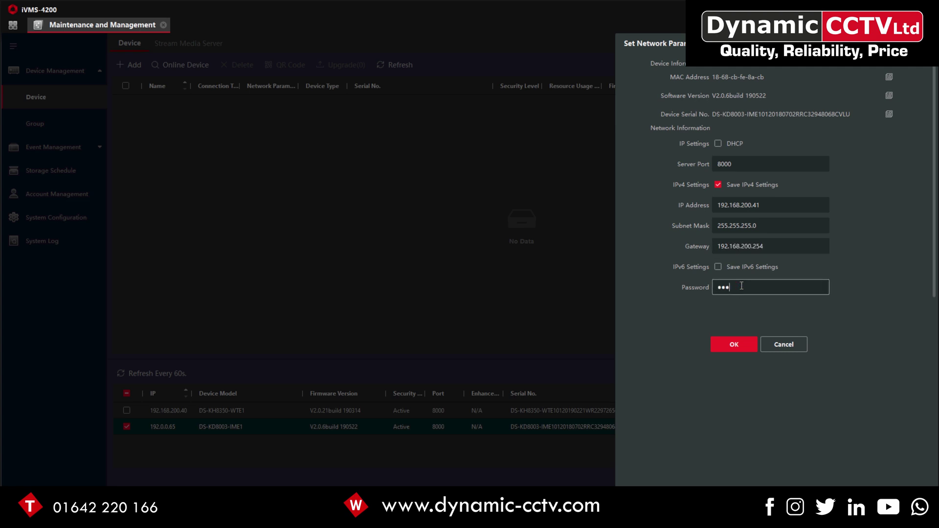
{"action": "type", "text": "•"}
{"action": "left_click", "coordinate": [732, 342]}
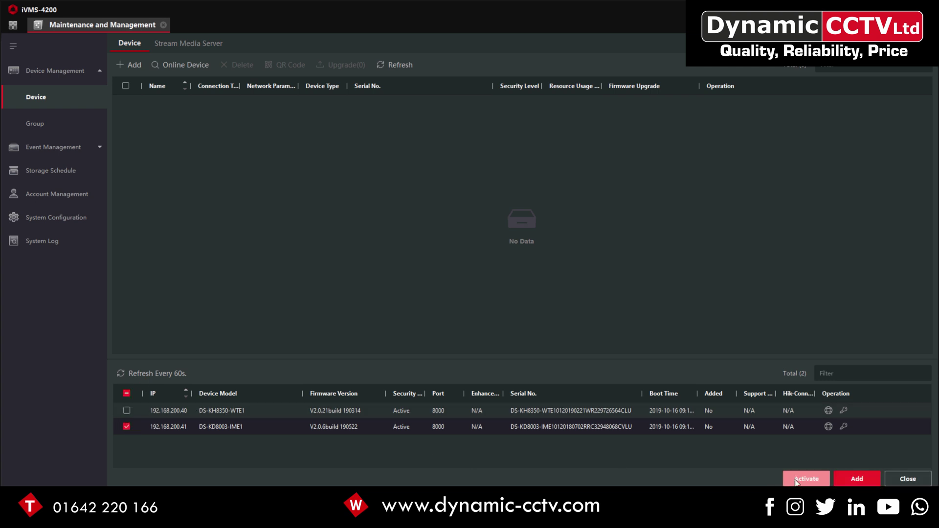
Step: Add the 192.168.200.41 device named 'Outdoor Unit' with its password
{"action": "left_click", "coordinate": [840, 474]}
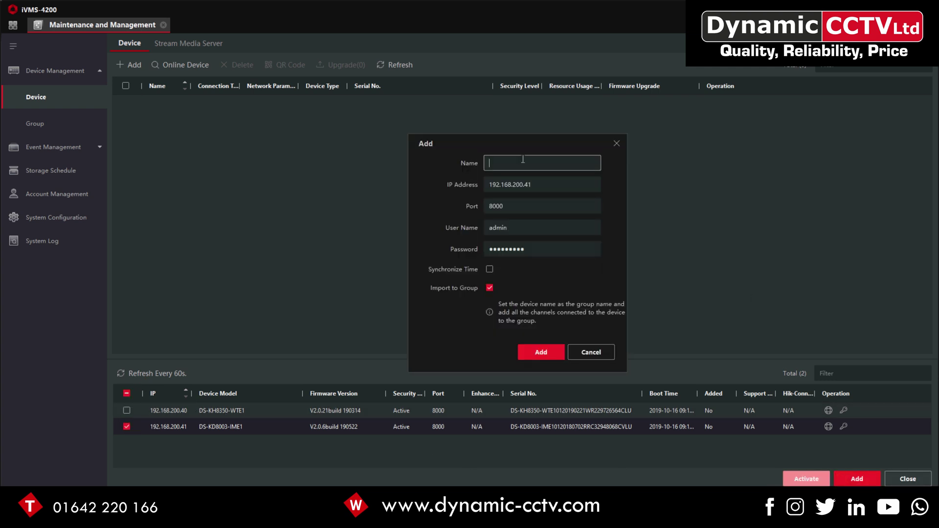
{"action": "type", "text": "Outdoor Unit"}
{"action": "key", "text": "Tab"}
{"action": "key", "text": "Tab"}
{"action": "key", "text": "Tab"}
{"action": "key", "text": "Tab"}
{"action": "type", "text": "********"}
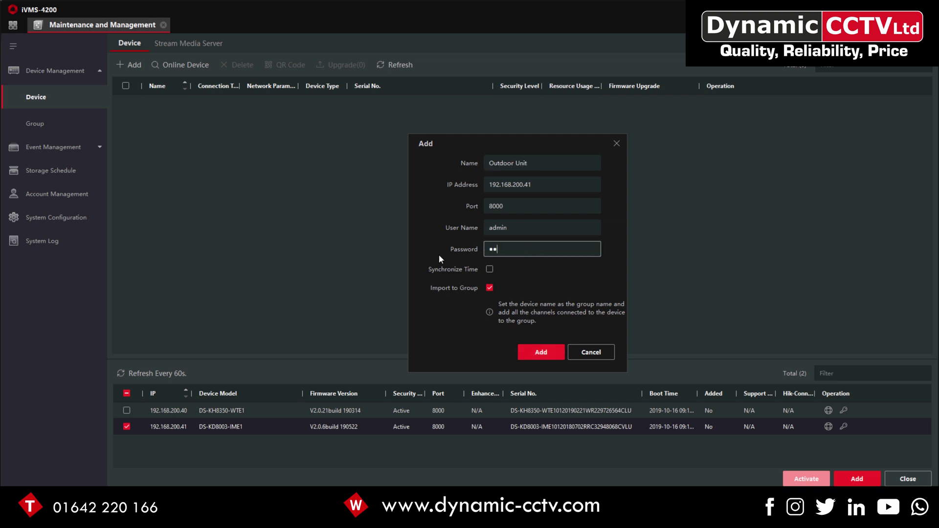
{"action": "left_click", "coordinate": [541, 351]}
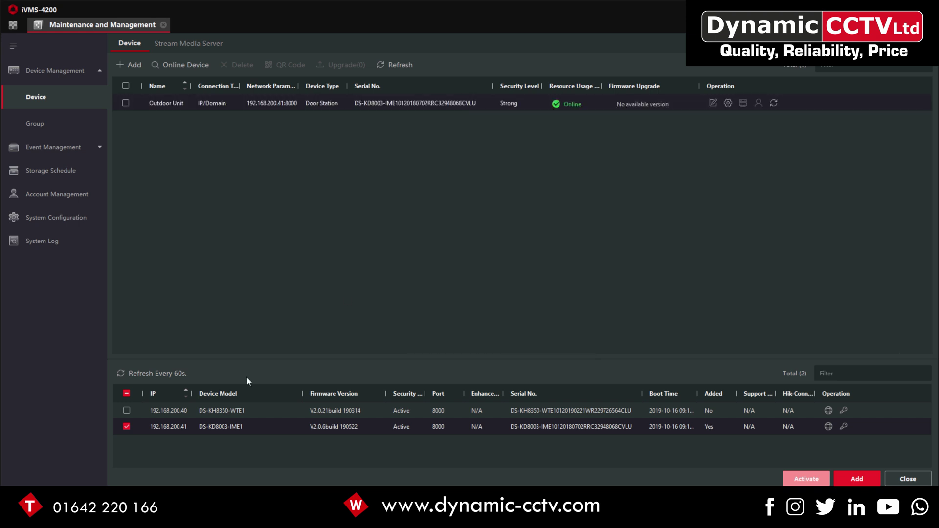
Step: Add the 192.168.200.40 device named 'Indoor Station' with its password
{"action": "left_click", "coordinate": [126, 427]}
{"action": "left_click", "coordinate": [126, 410]}
{"action": "left_click", "coordinate": [841, 482]}
{"action": "type", "text": "I"}
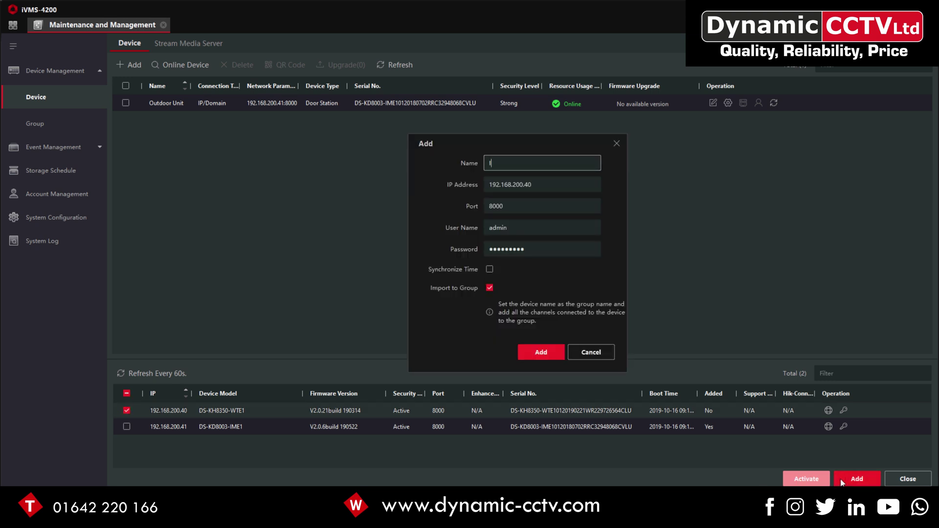
{"action": "type", "text": "ndoor Station"}
{"action": "left_click", "coordinate": [576, 252]}
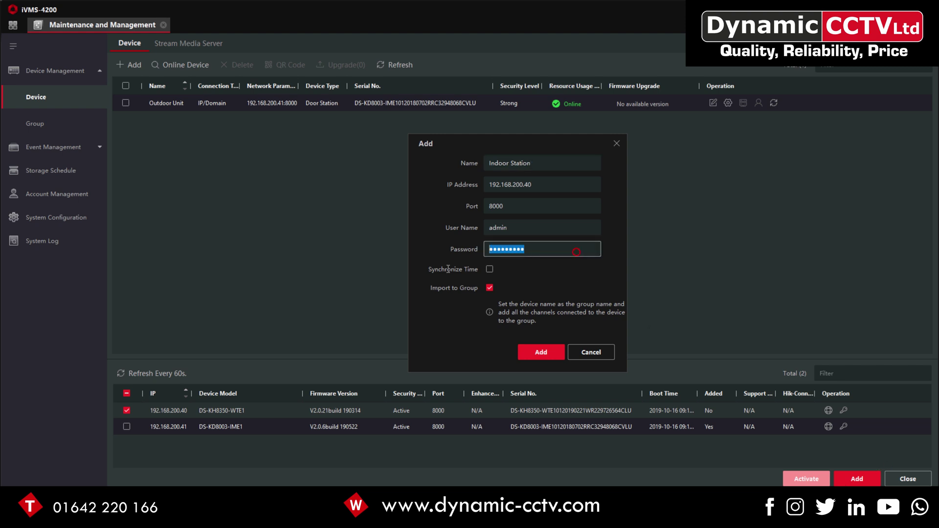
{"action": "type", "text": "•••••••••"}
{"action": "left_click", "coordinate": [525, 350]}
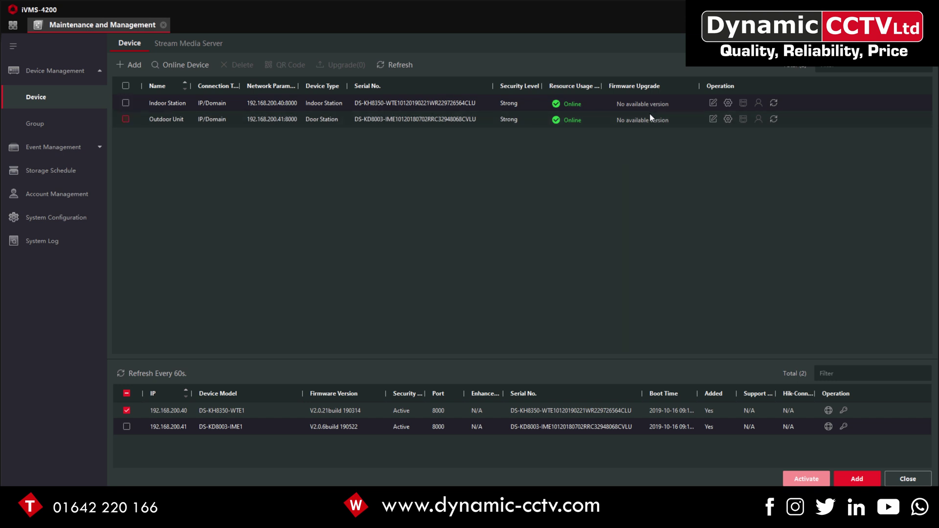
Step: Set the Outdoor Unit's dial button 1 to call room 101, save, and close configuration
{"action": "left_click", "coordinate": [728, 119]}
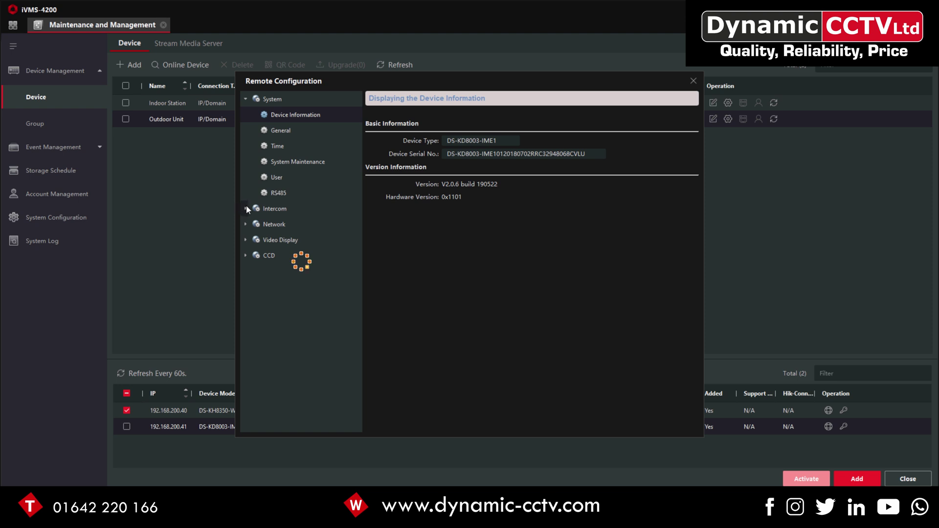
{"action": "left_click", "coordinate": [247, 209]}
{"action": "left_click", "coordinate": [246, 194]}
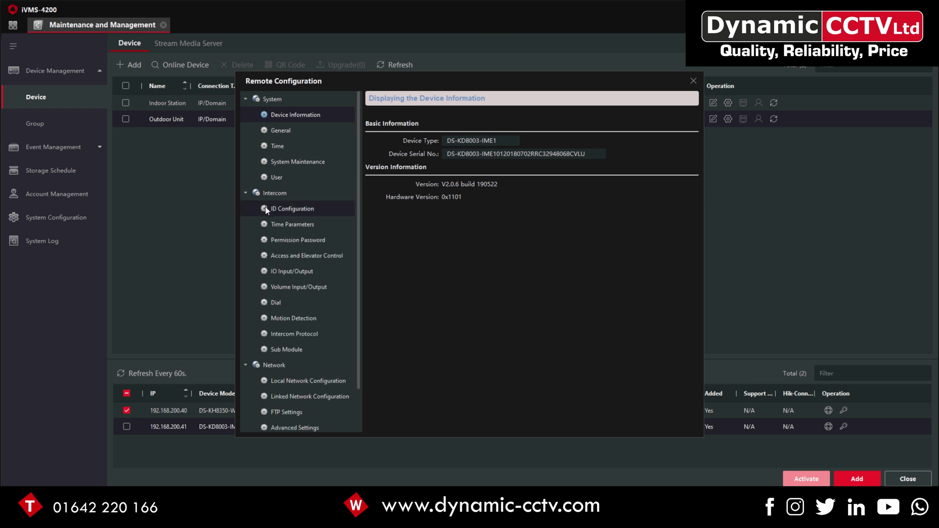
{"action": "left_click", "coordinate": [267, 209]}
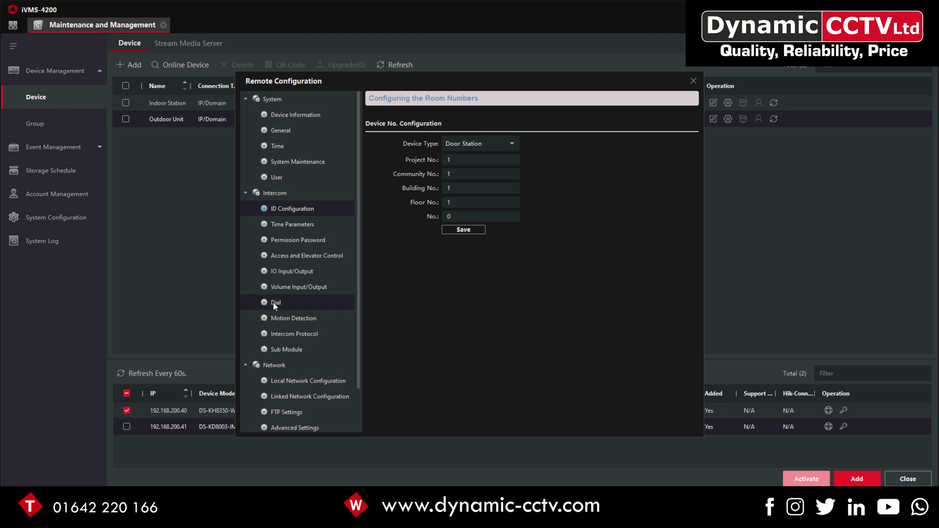
{"action": "left_click", "coordinate": [301, 304]}
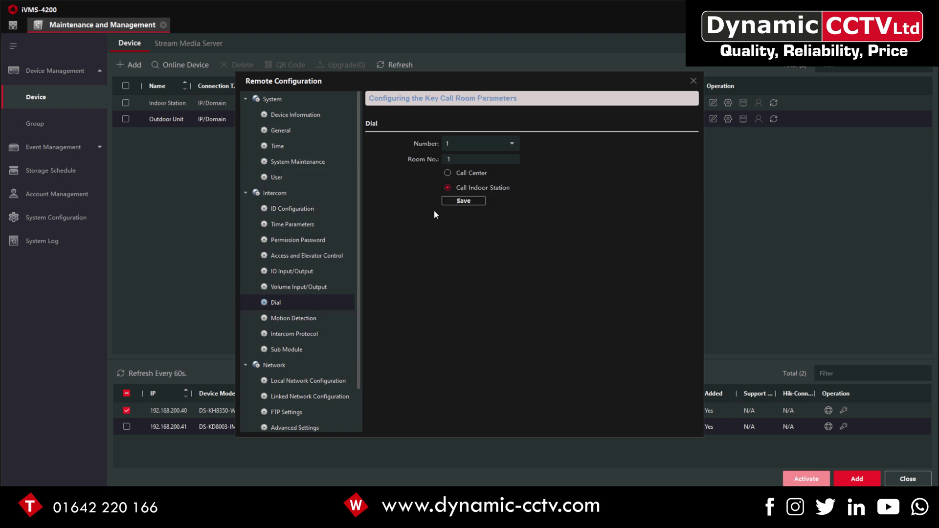
{"action": "left_click", "coordinate": [456, 162]}
{"action": "type", "text": "01"}
{"action": "left_click", "coordinate": [459, 202]}
{"action": "left_click", "coordinate": [693, 81]}
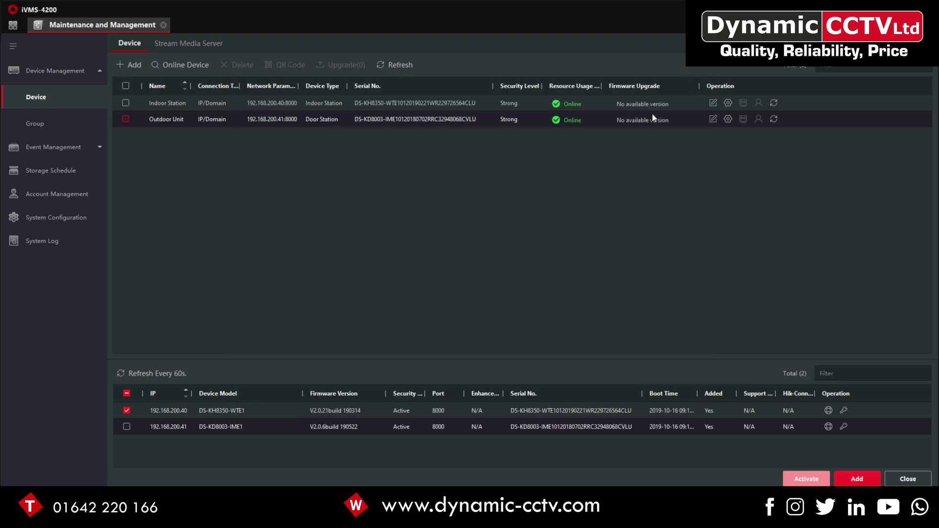
Step: Give the Indoor Station room number 101 in its intercom ID configuration
{"action": "left_click", "coordinate": [728, 103]}
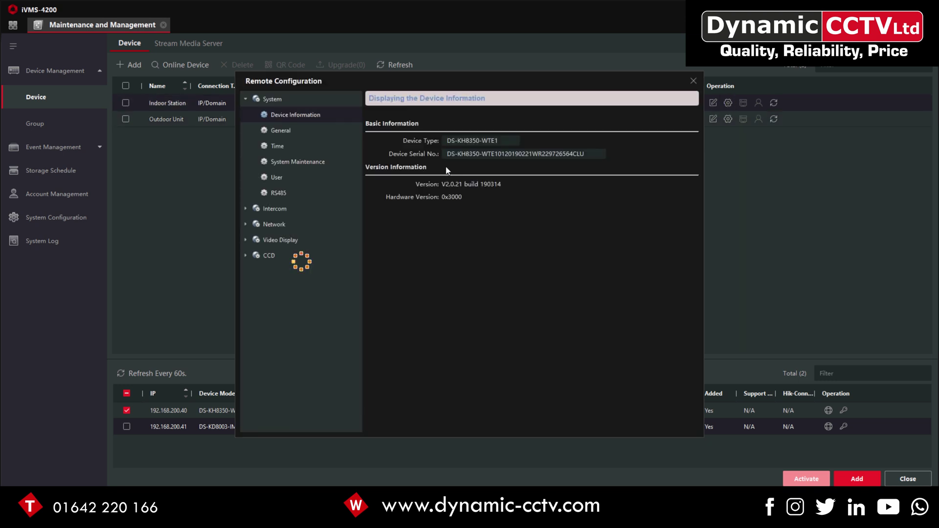
{"action": "left_click", "coordinate": [246, 209]}
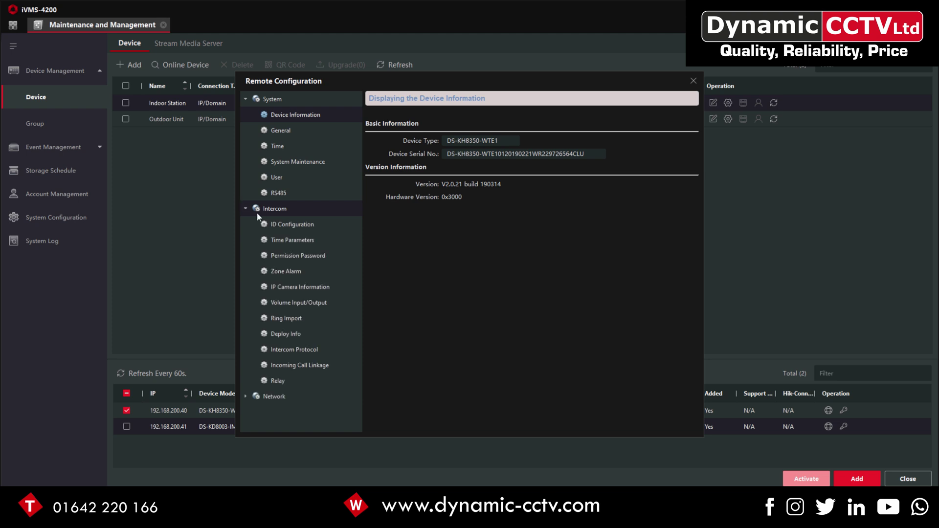
{"action": "left_click", "coordinate": [274, 225]}
{"action": "left_click", "coordinate": [464, 158]}
{"action": "type", "text": "01"}
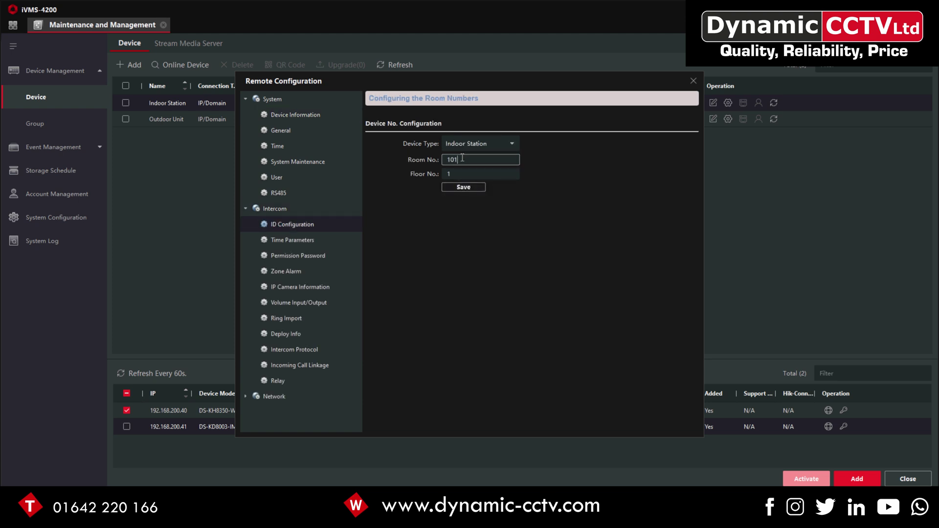
{"action": "left_click", "coordinate": [463, 187]}
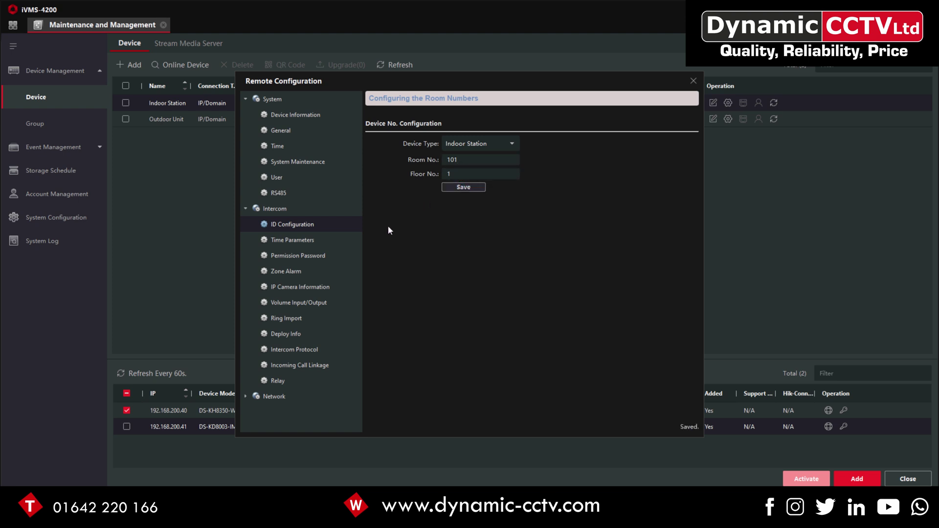
Step: Set the Indoor Station's linked door station IP to 192.168.200.41 and save
{"action": "left_click", "coordinate": [246, 396]}
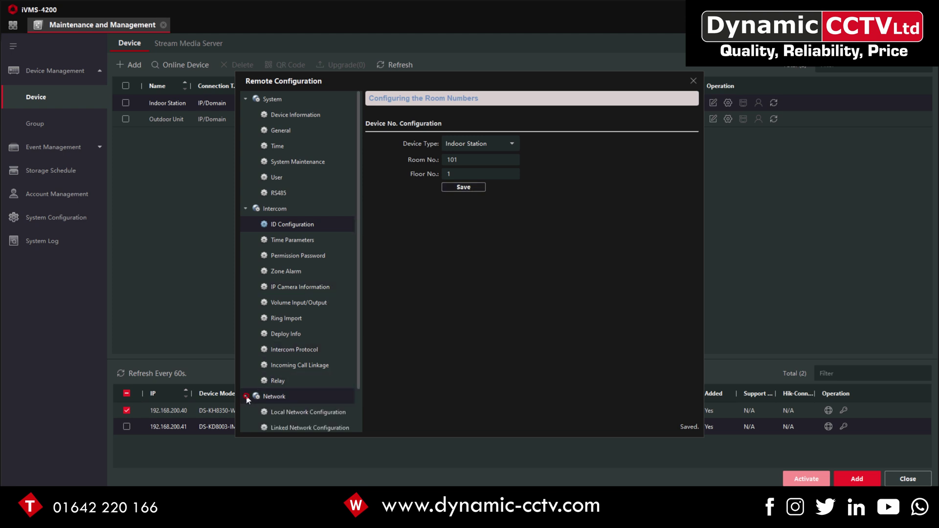
{"action": "left_click", "coordinate": [293, 426]}
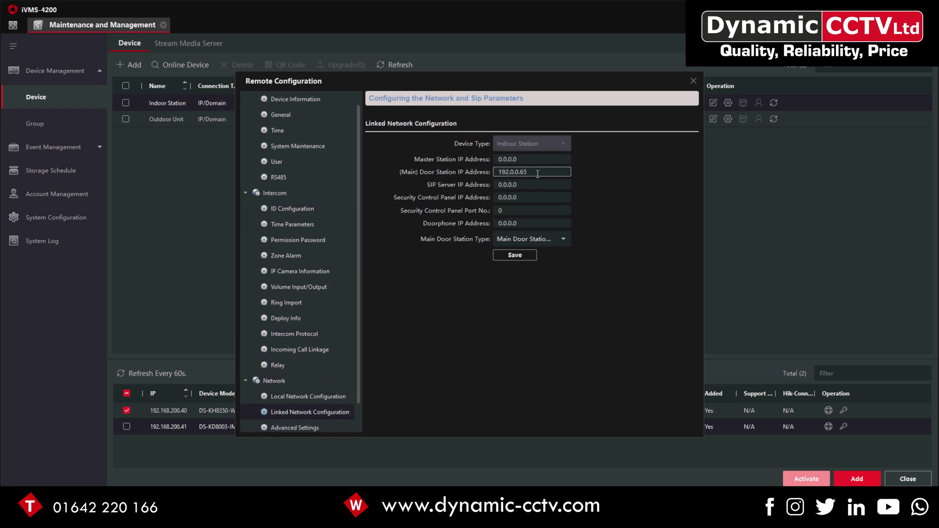
{"action": "left_click_drag", "start_coordinate": [536, 171], "coordinate": [512, 167]}
{"action": "type", "text": "168.200"}
{"action": "left_click_drag", "start_coordinate": [533, 78], "coordinate": [658, 67]}
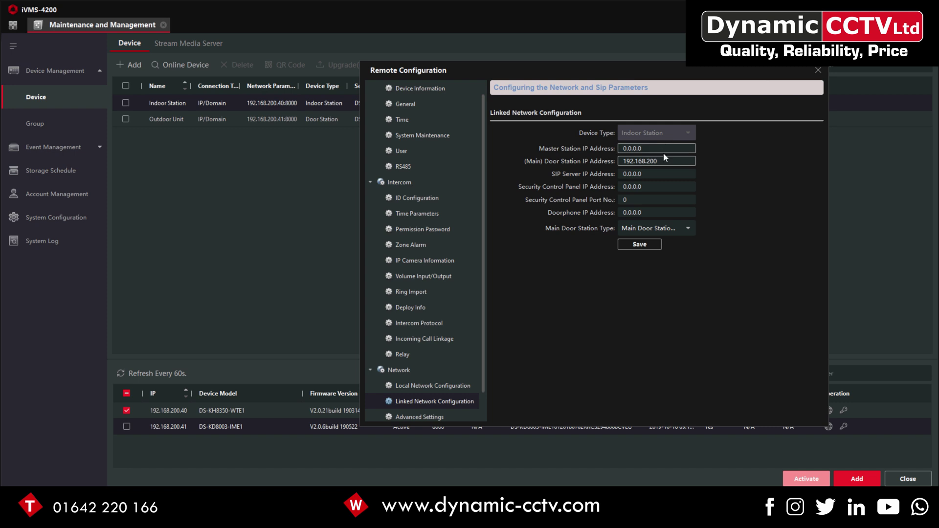
{"action": "type", "text": ".41"}
{"action": "left_click", "coordinate": [628, 246]}
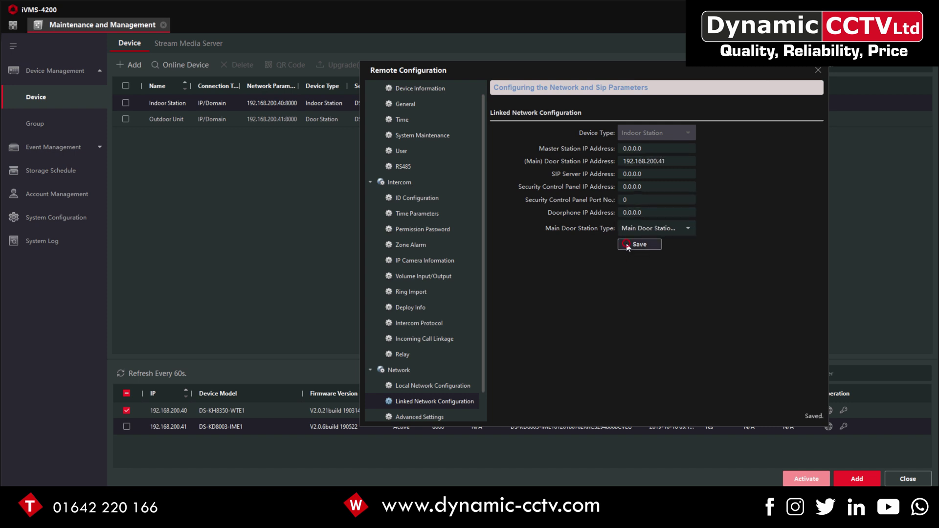